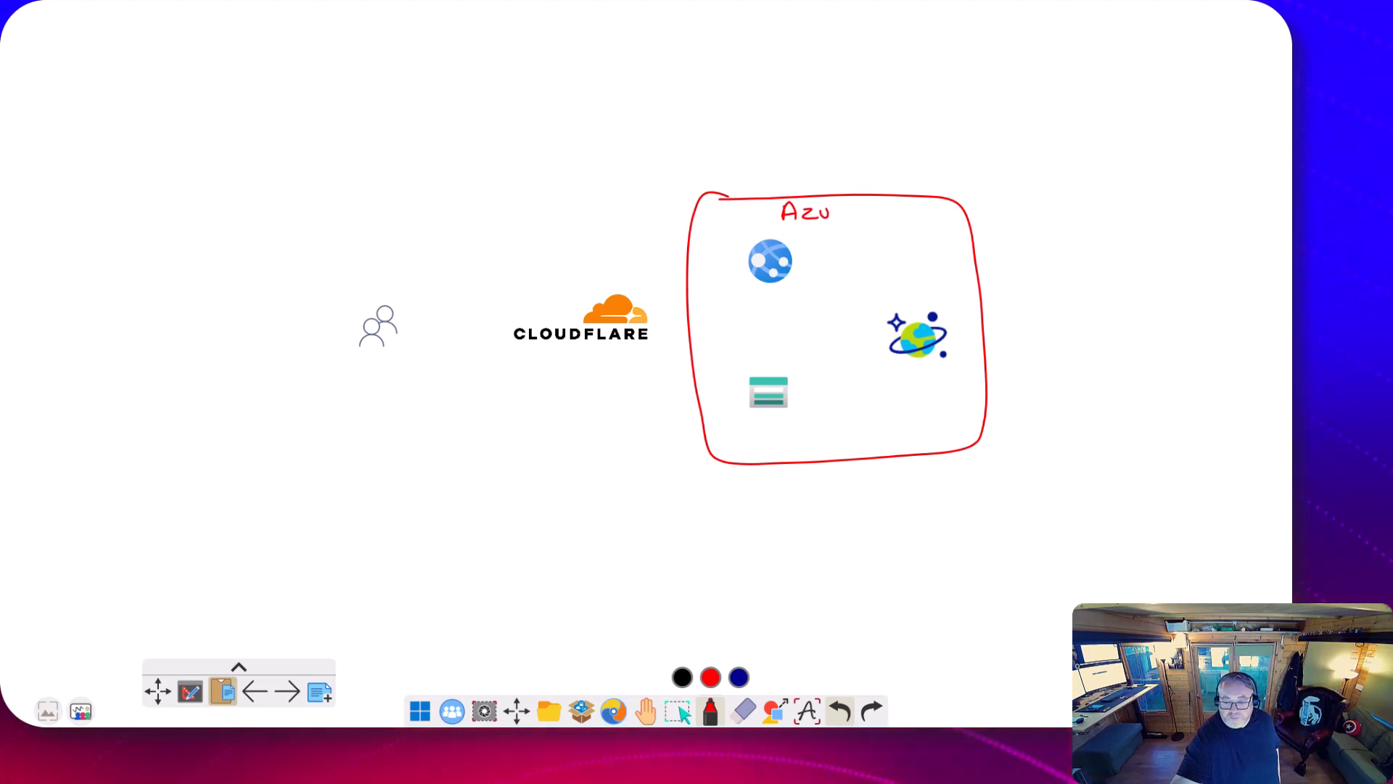
Step: Finish the handwritten Azure label and draw red arrows from the web app icon to the Cosmos DB and storage account icons
drag(846, 212, 860, 217)
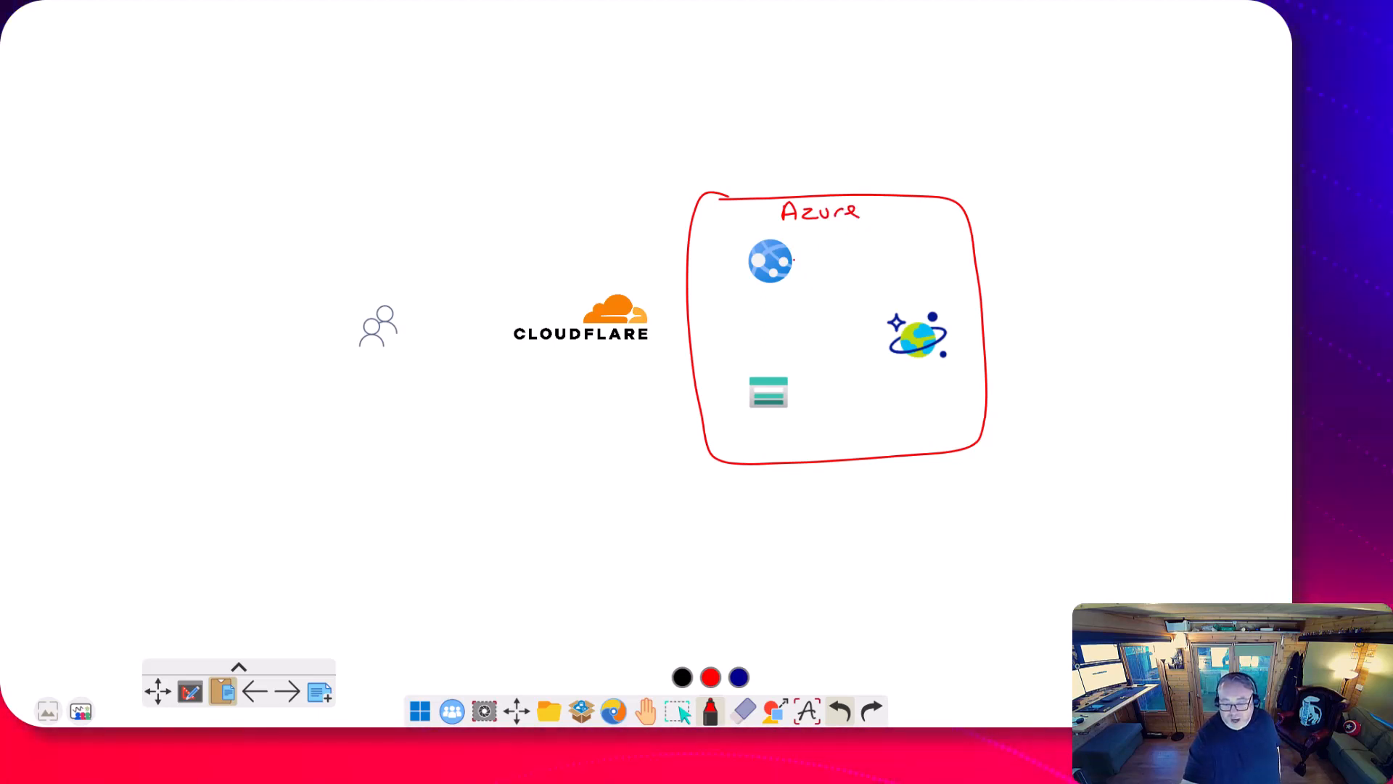
mouse_move(793, 259)
mouse_down()
mouse_move(906, 299)
mouse_move(908, 313)
mouse_move(922, 296)
mouse_up()
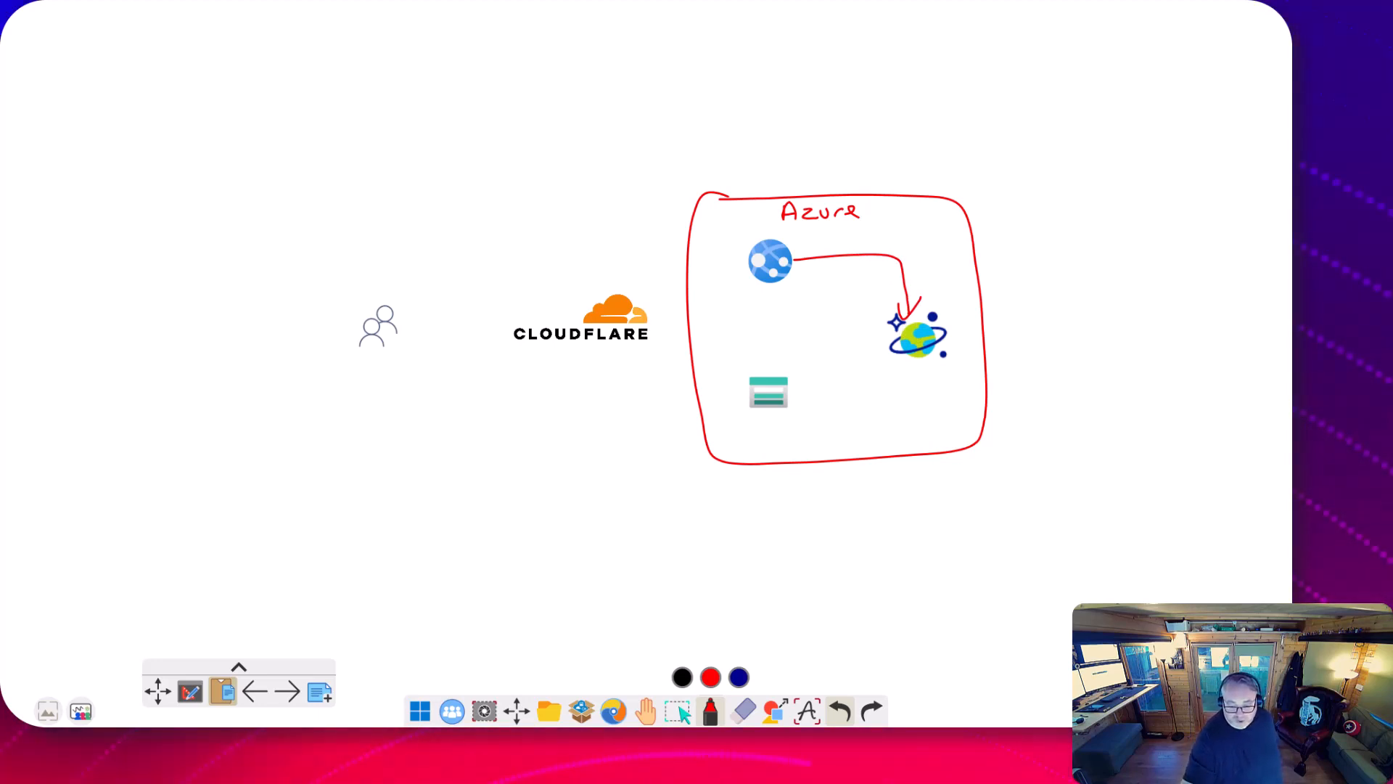
drag(773, 283, 770, 374)
mouse_move(760, 361)
mouse_down()
mouse_move(771, 374)
mouse_move(781, 361)
mouse_up()
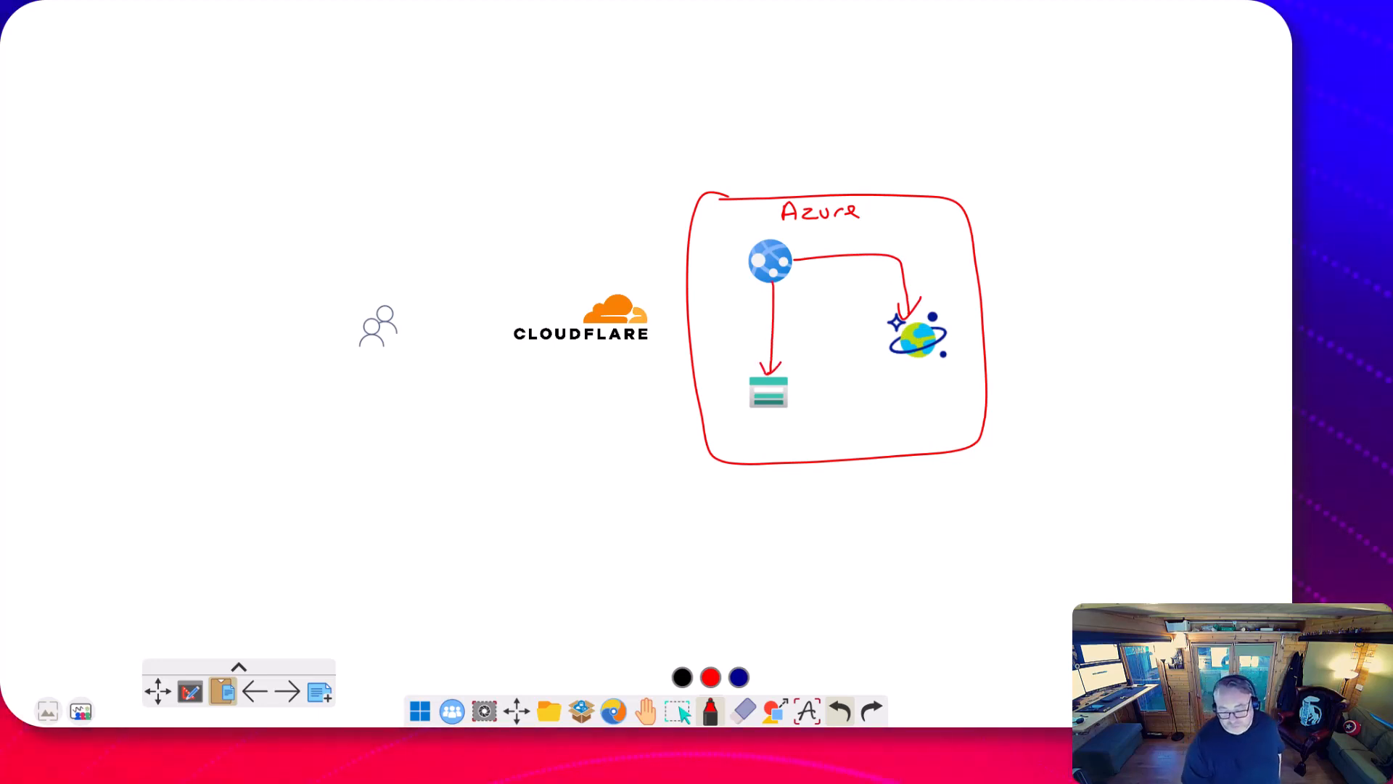
Step: Draw arrows from the users icon to Cloudflare, and from Cloudflare to the web app and the storage account
drag(488, 328, 504, 325)
drag(503, 325, 493, 334)
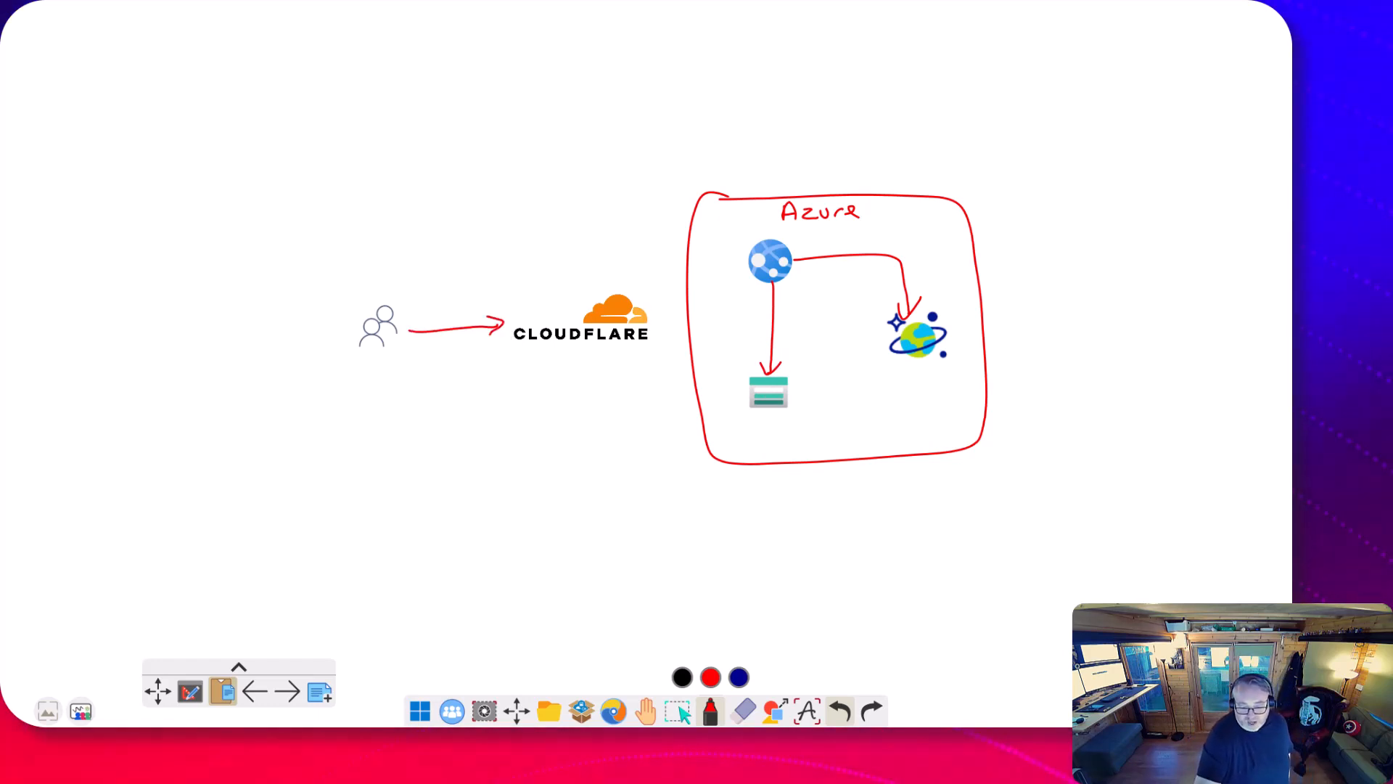
drag(702, 261, 748, 252)
drag(748, 253, 746, 265)
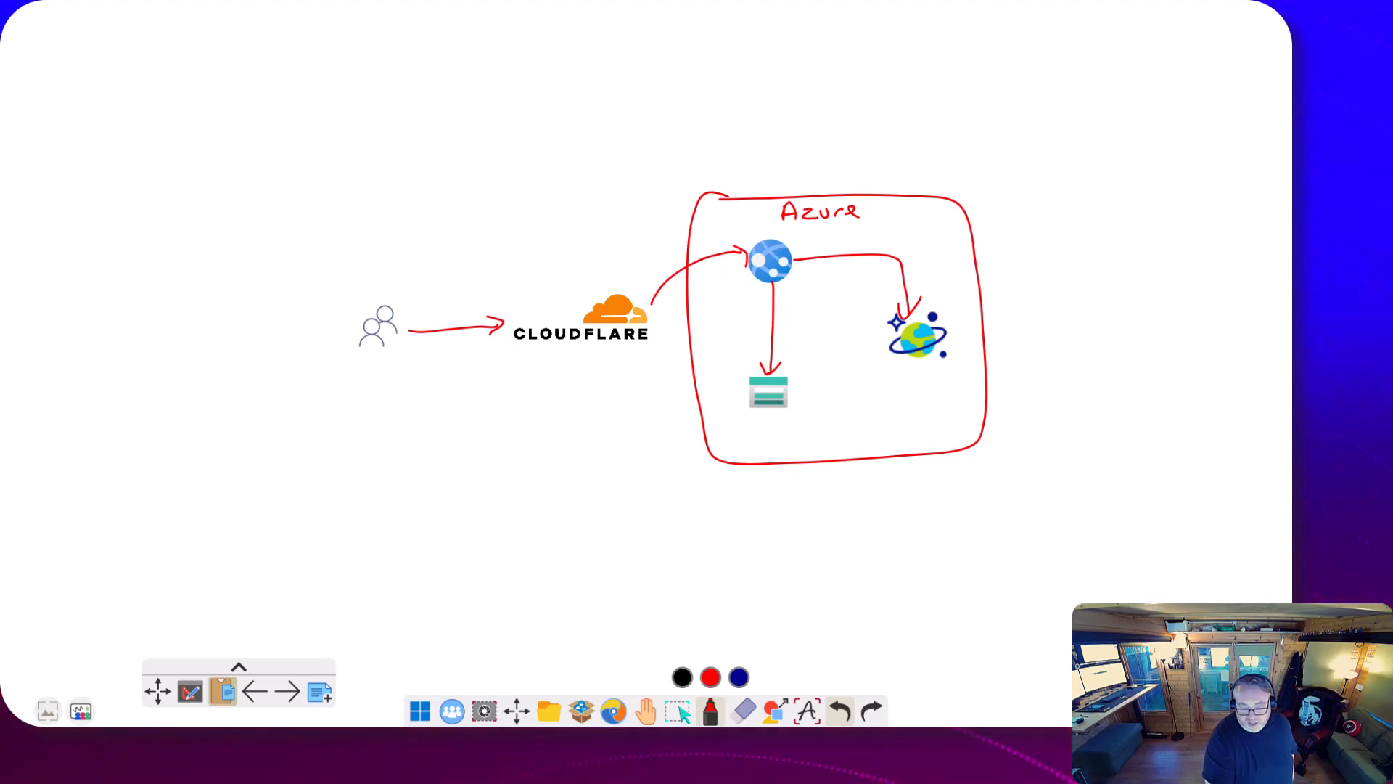
drag(668, 376, 742, 396)
drag(742, 395, 716, 413)
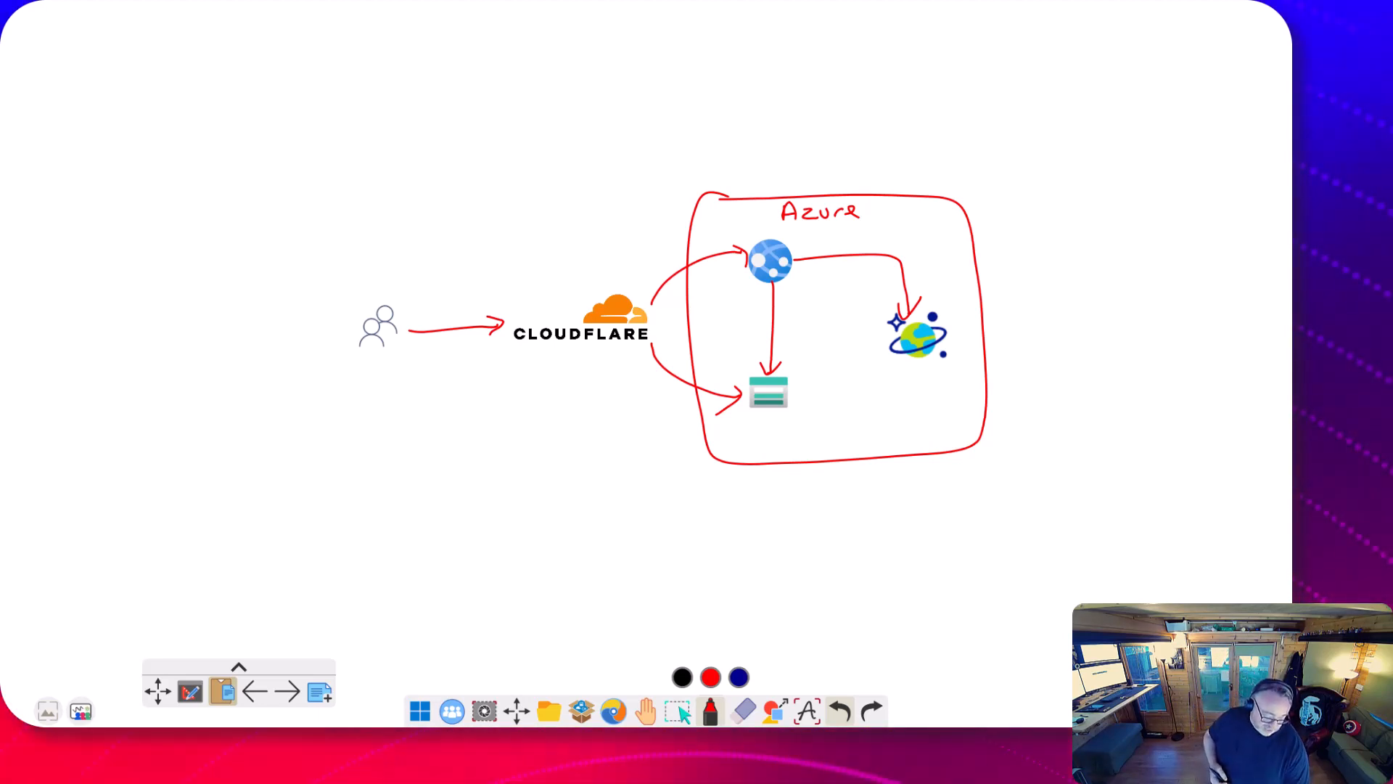
Step: Switch to desktop annotation over Turbo360, underline the Cost Analyzer title and draw an arrow to the Document360 group
click(419, 711)
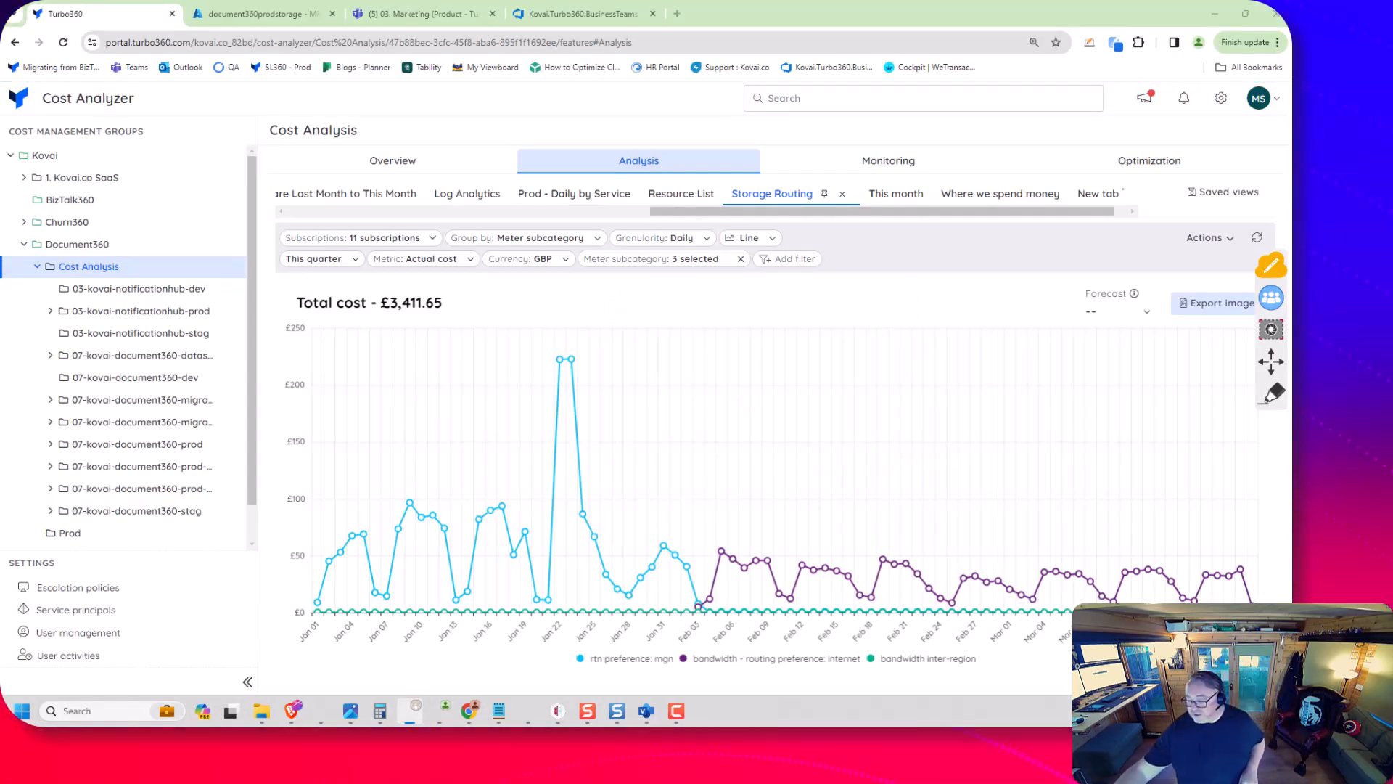
click(1272, 394)
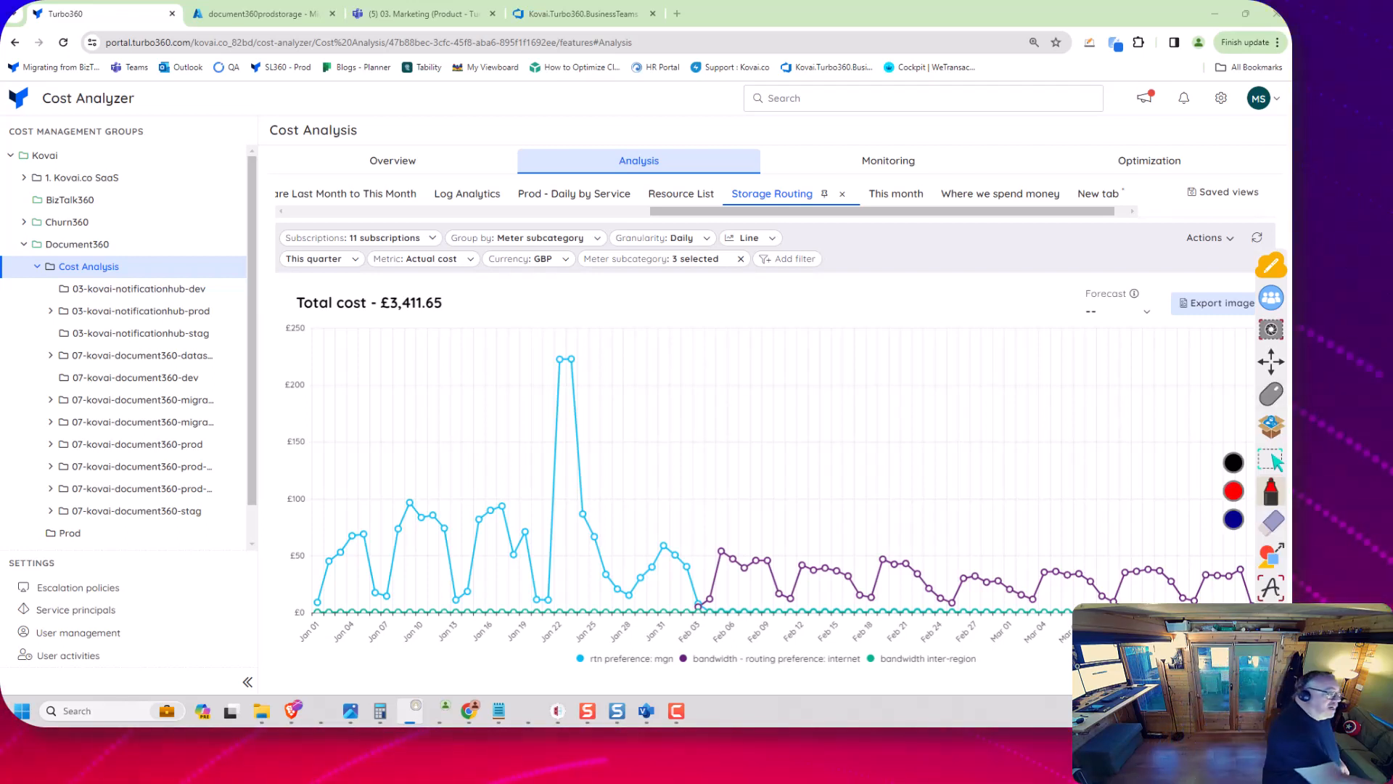
drag(43, 109, 154, 112)
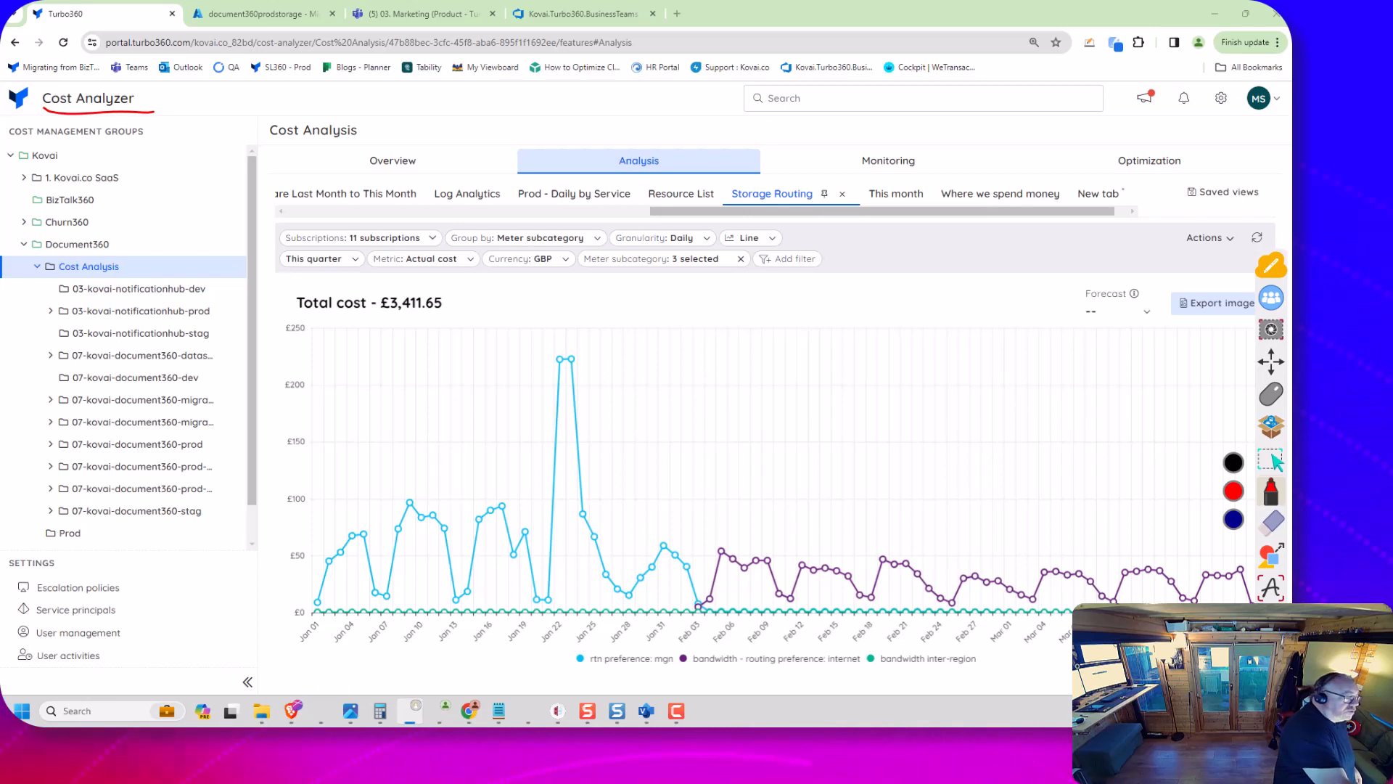
drag(162, 191, 105, 234)
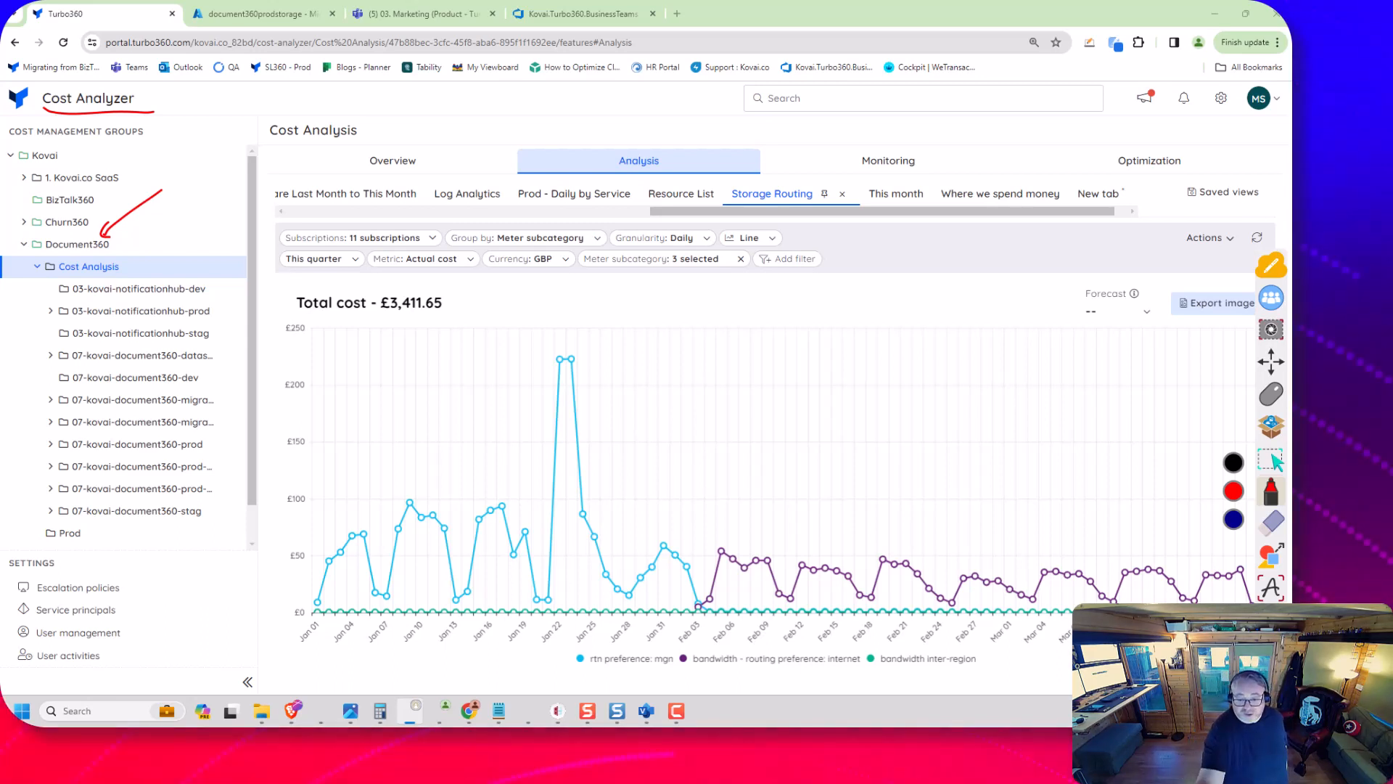
Step: Circle the Storage Routing view name and draw arrows to the late-January spike and the earlier January peaks in its chart
drag(780, 210, 798, 175)
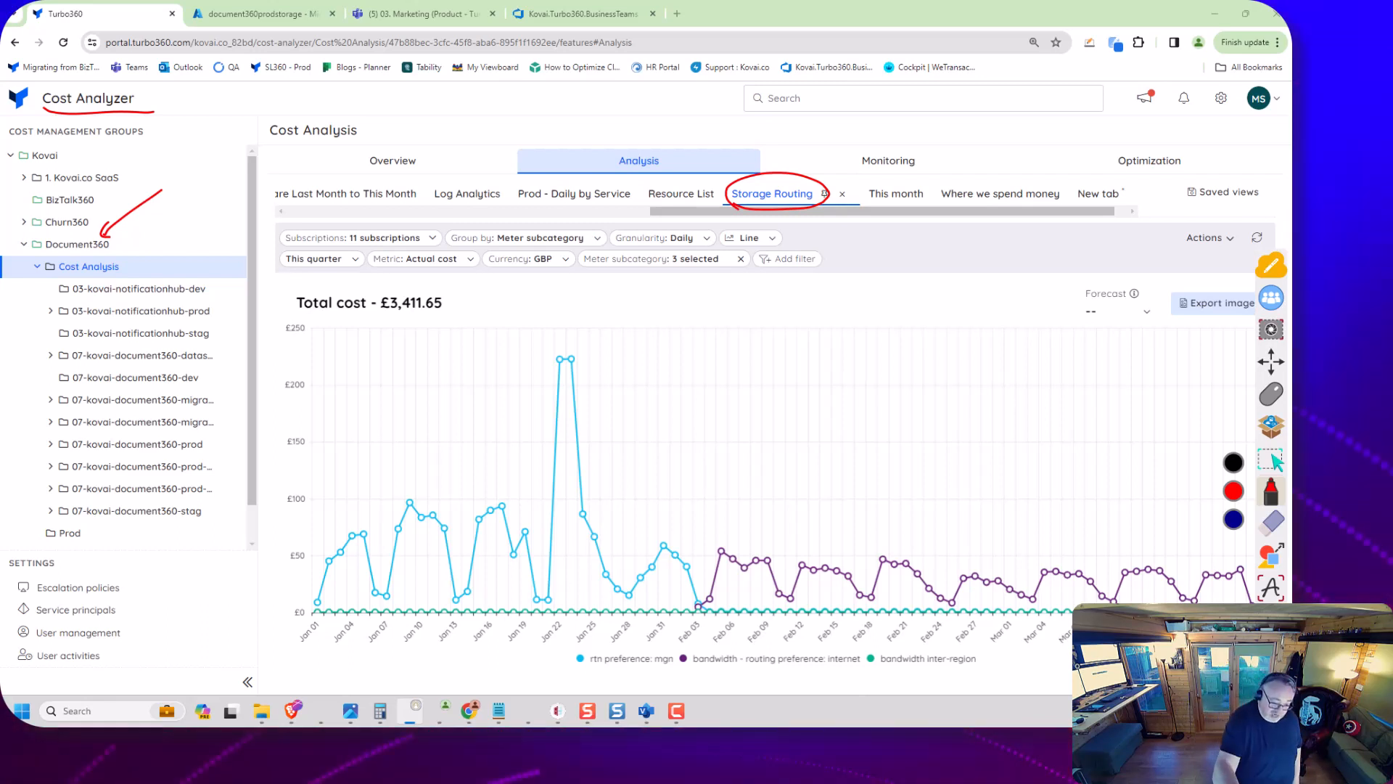
mouse_move(575, 289)
mouse_down()
mouse_move(568, 346)
mouse_move(577, 334)
mouse_up()
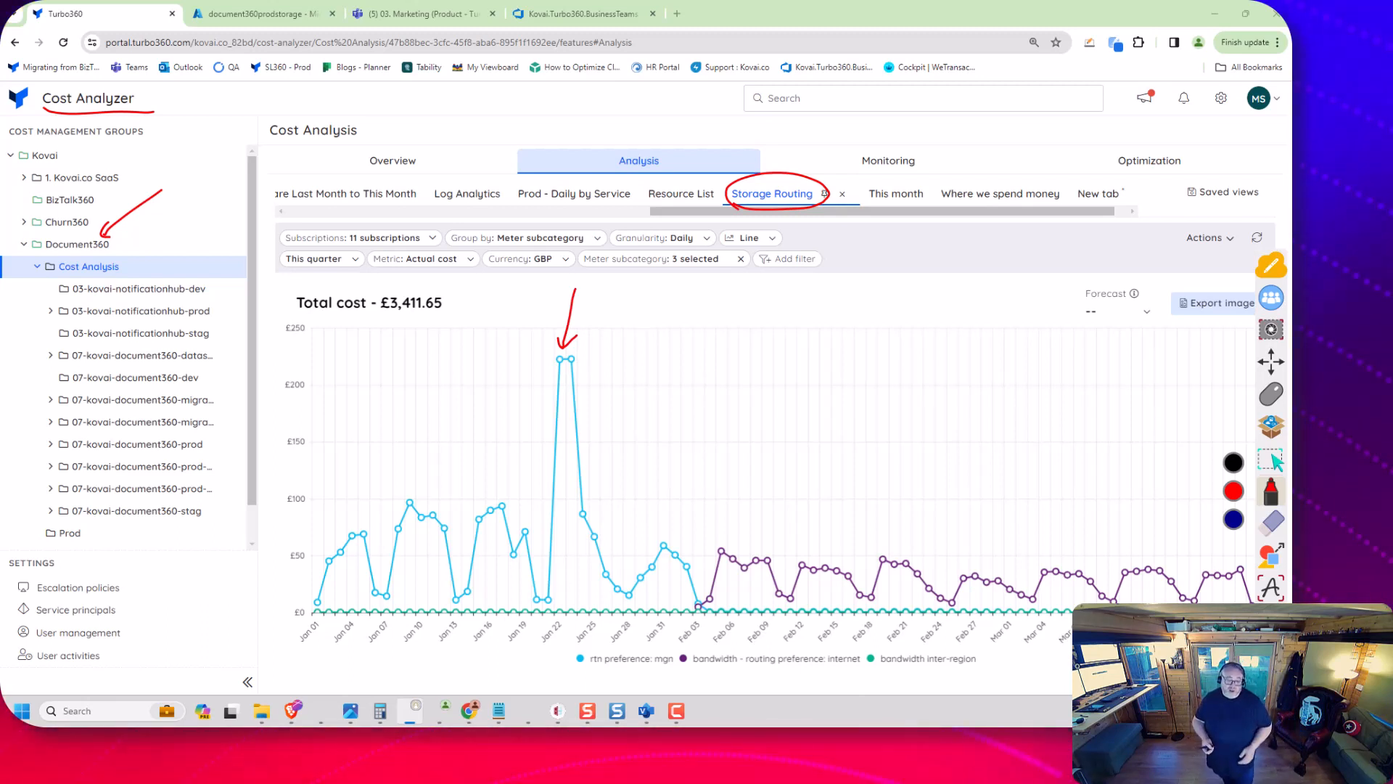
drag(491, 400, 434, 497)
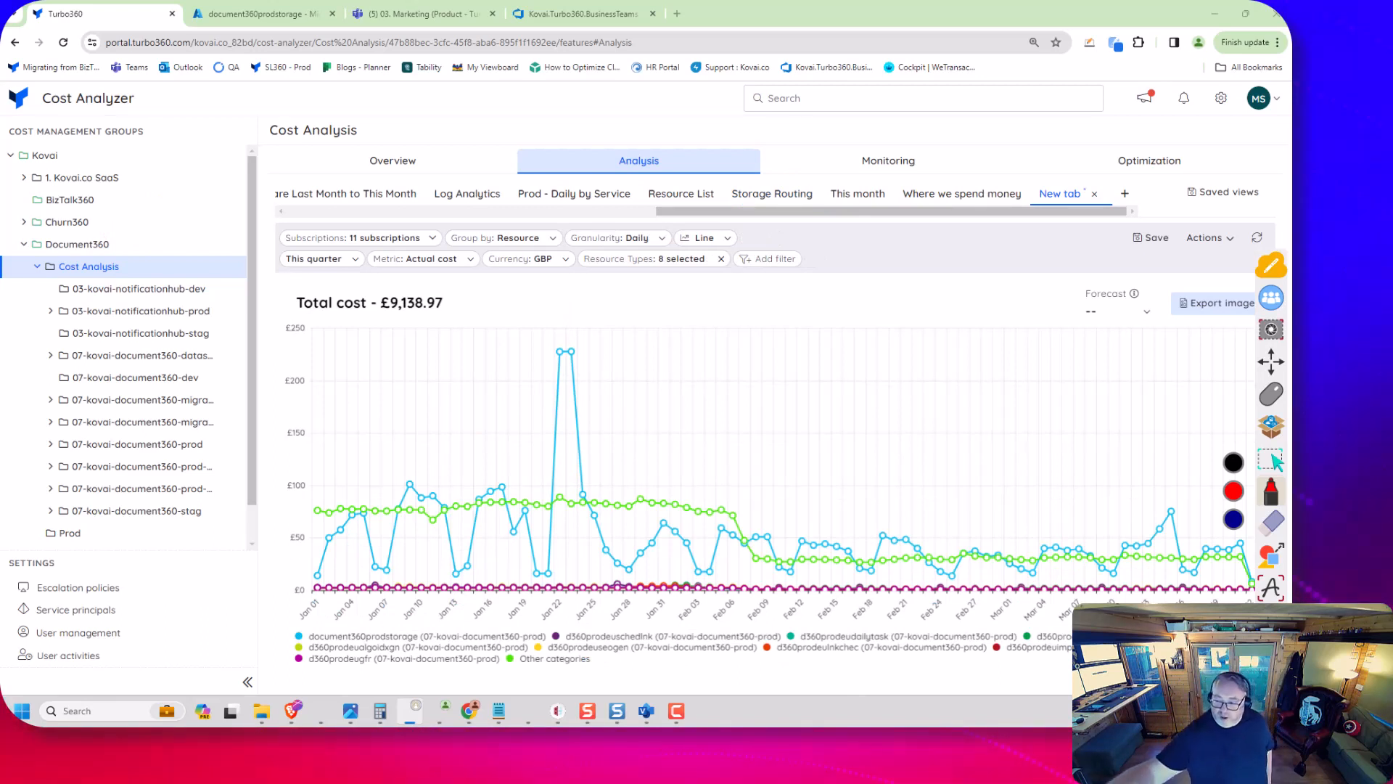
Step: Circle the New tab view, point an arrow at its Resource Types filter and underline the Daily, Line and This quarter settings
drag(1021, 204, 1109, 195)
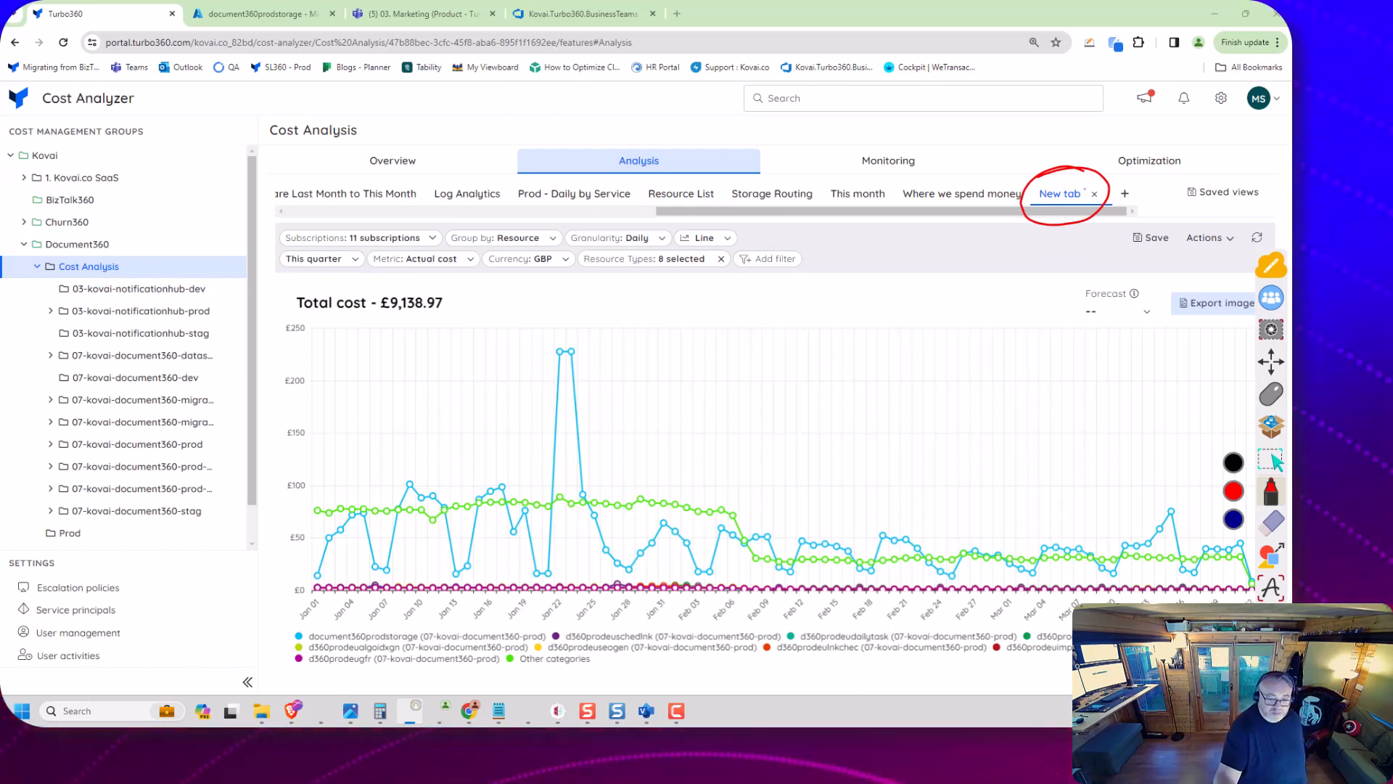
drag(559, 293, 594, 266)
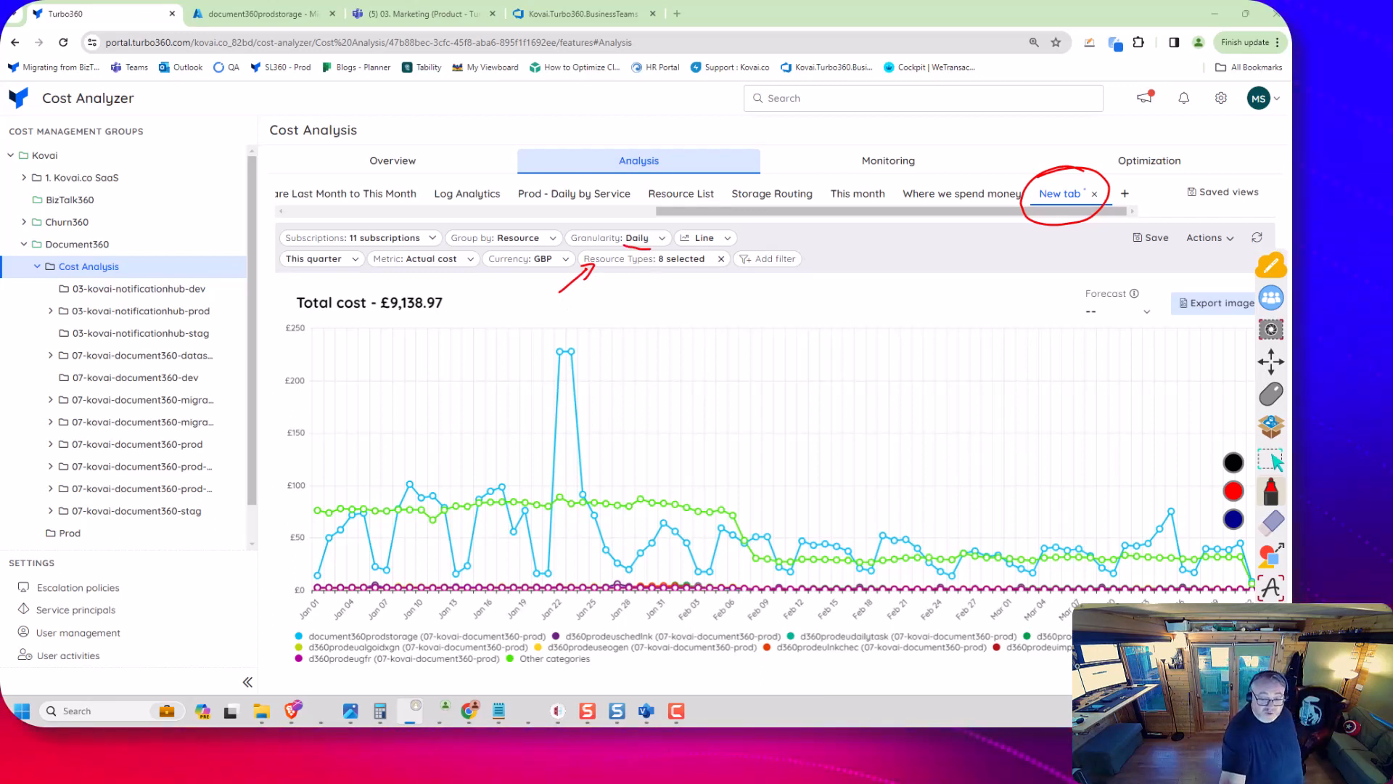
drag(687, 246, 722, 246)
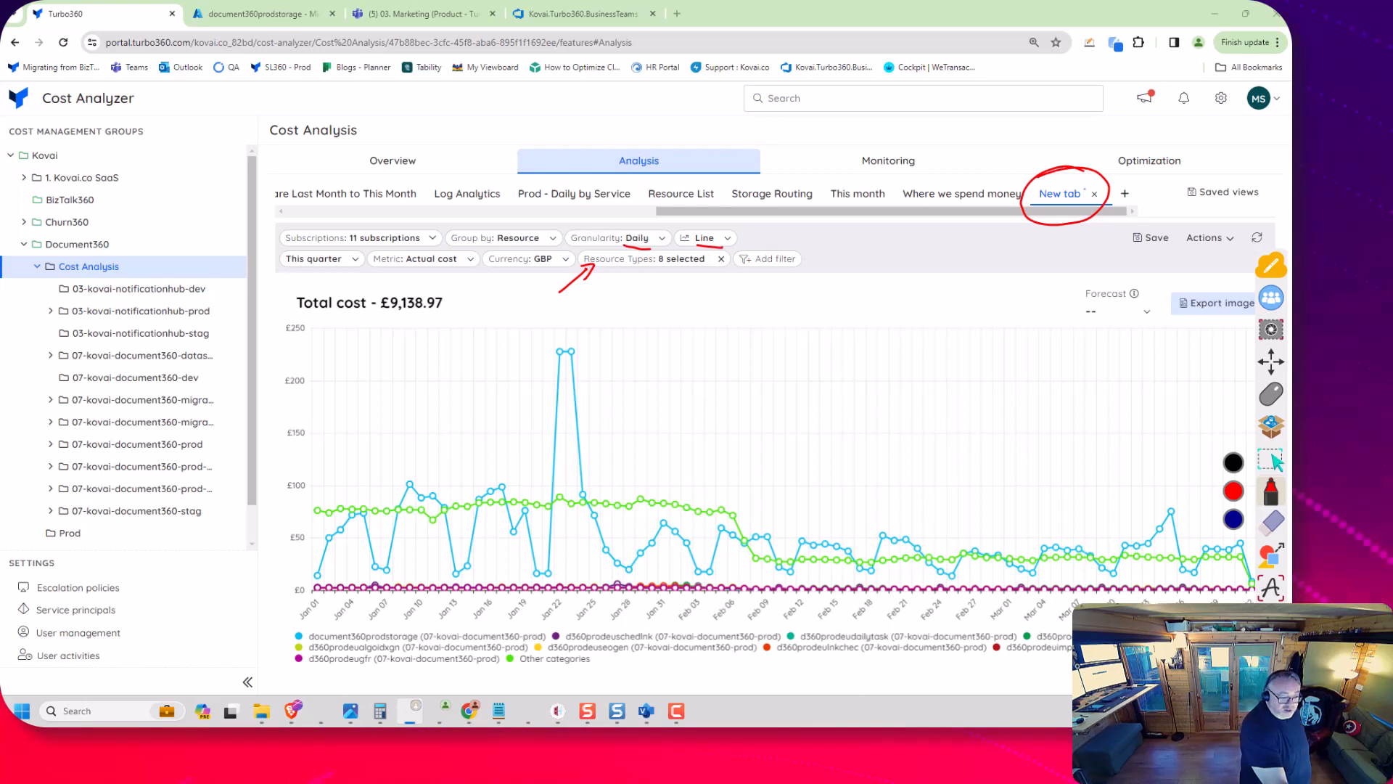
drag(298, 275, 357, 272)
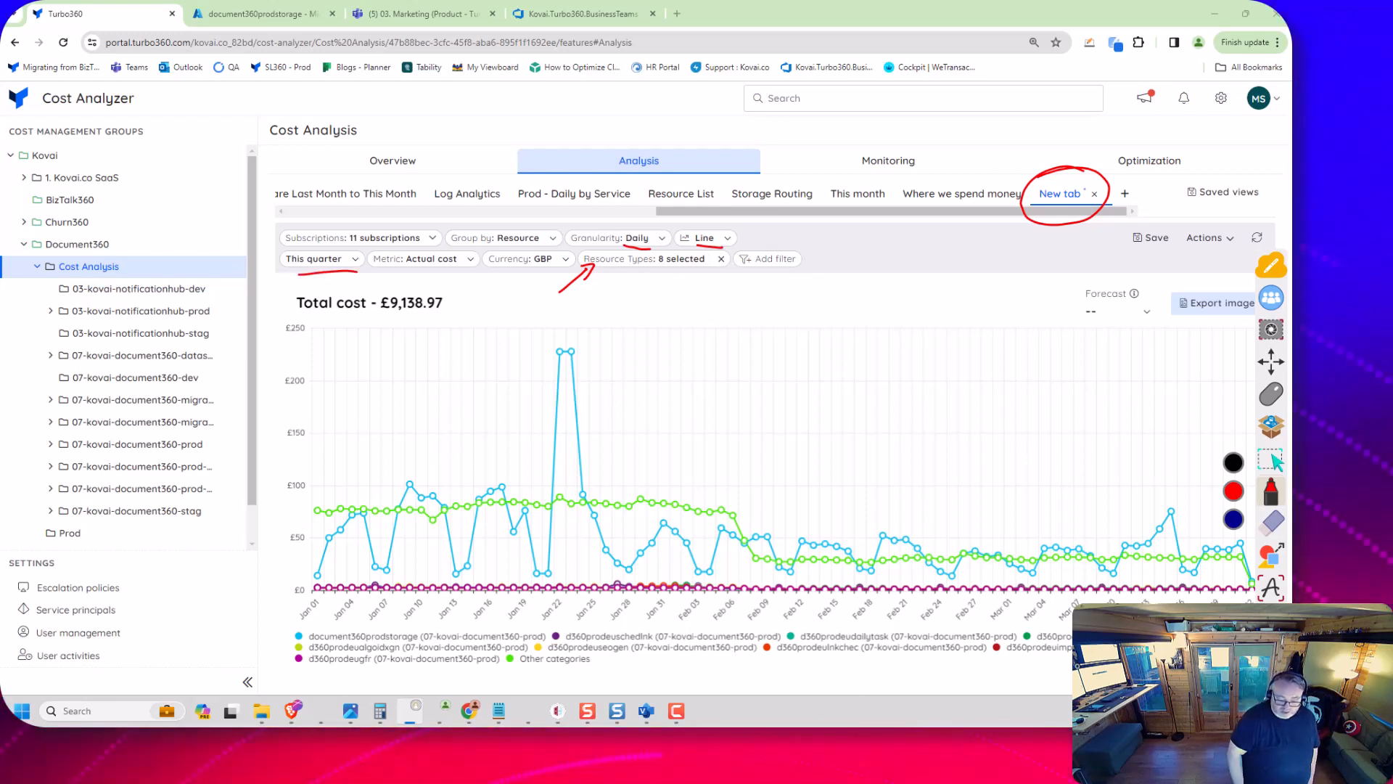
Step: Mark document360prodstorage in the chart legend and draw arrows to its late-January spike and early-January peak
mouse_move(322, 616)
mouse_down()
mouse_move(294, 625)
mouse_move(298, 640)
mouse_up()
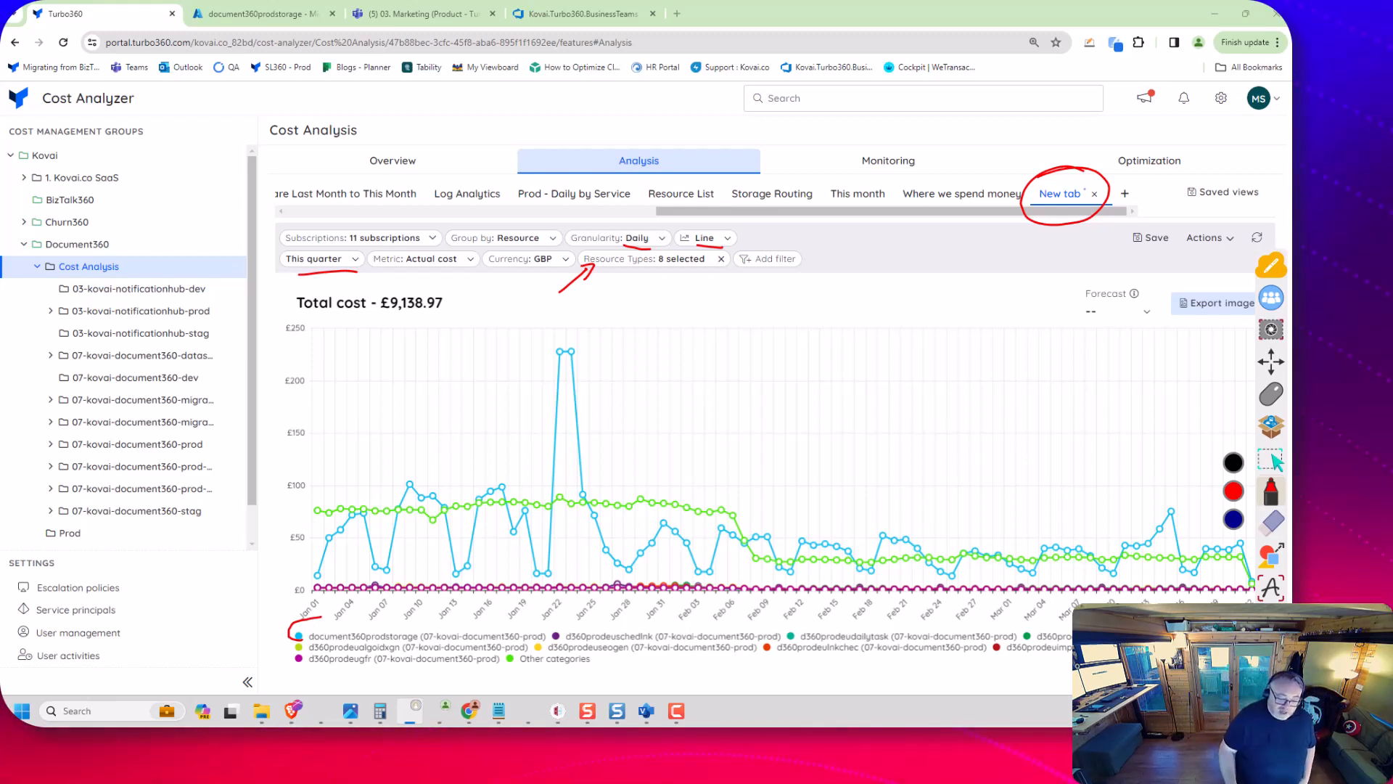
drag(574, 341, 606, 299)
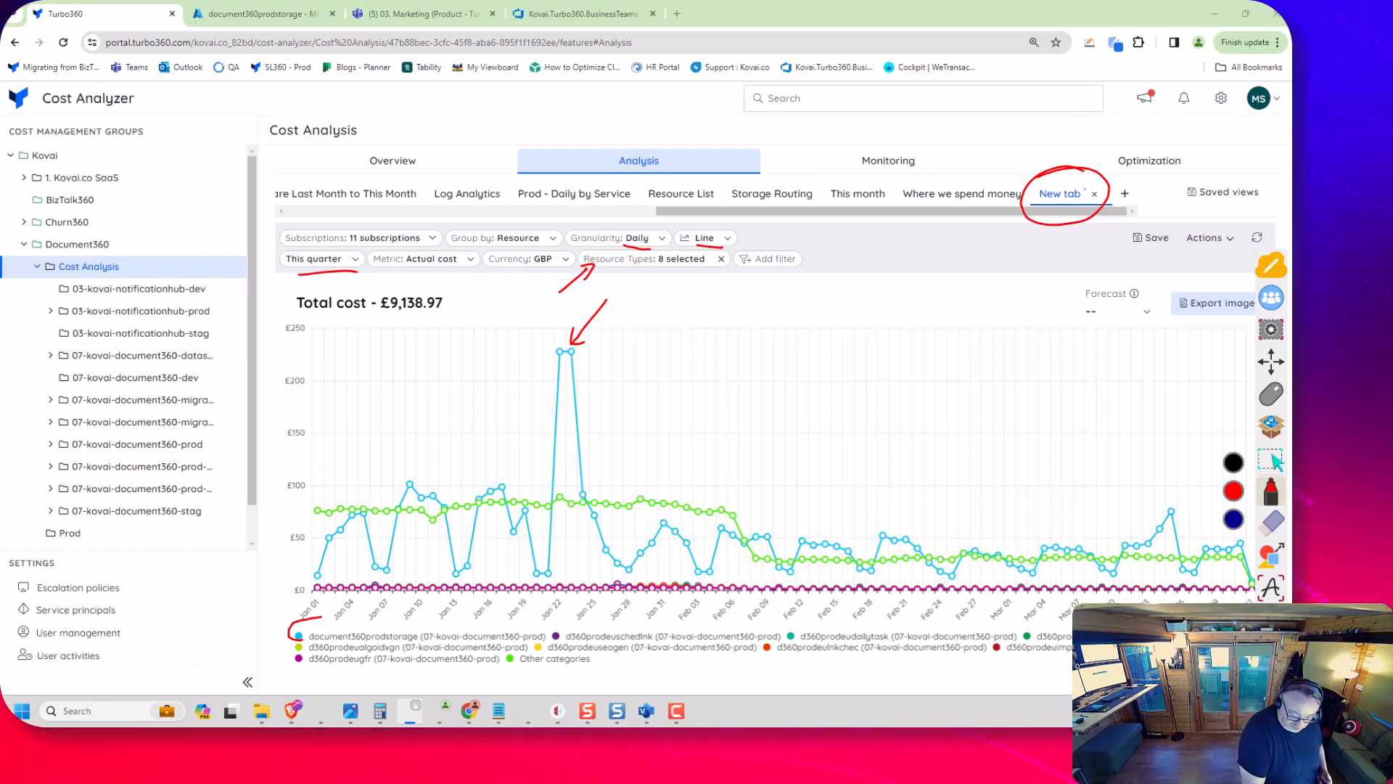
drag(470, 407, 430, 477)
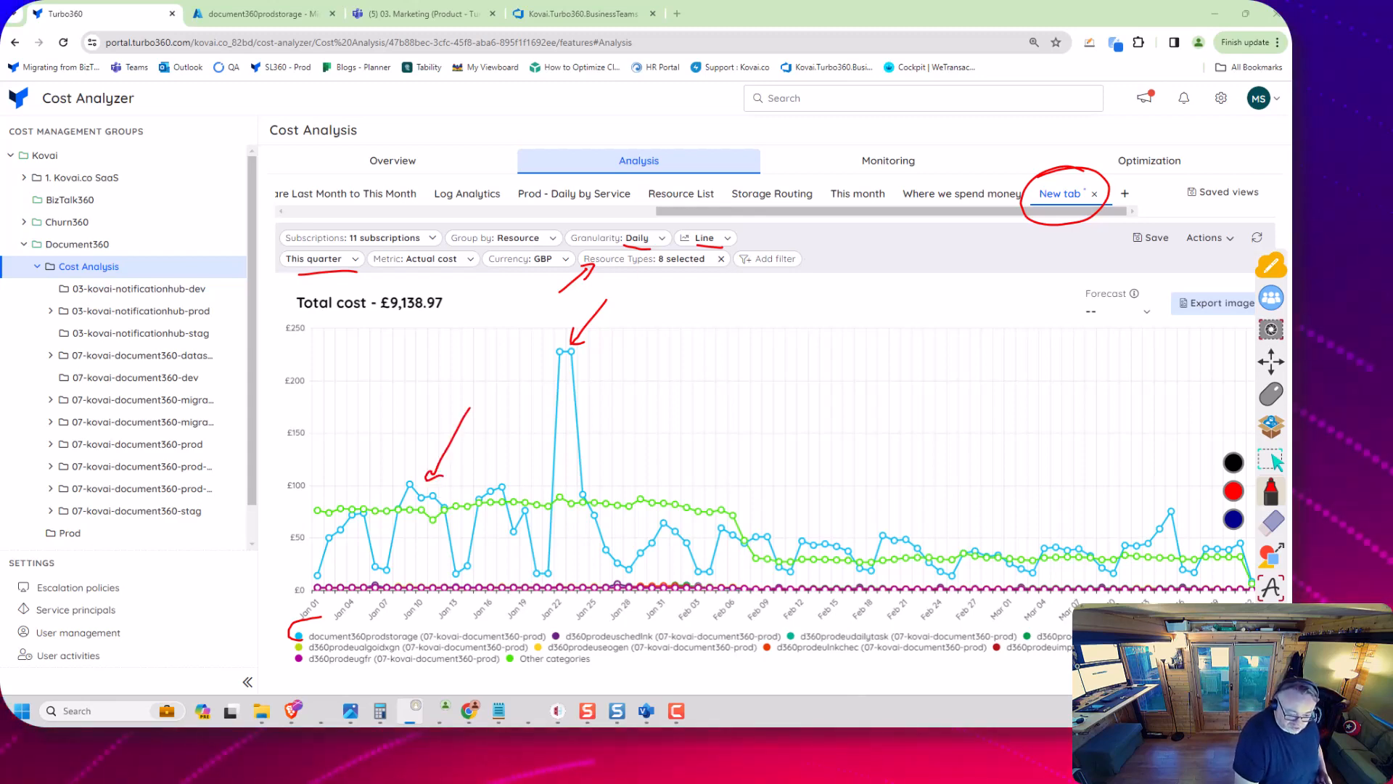
drag(660, 373, 598, 390)
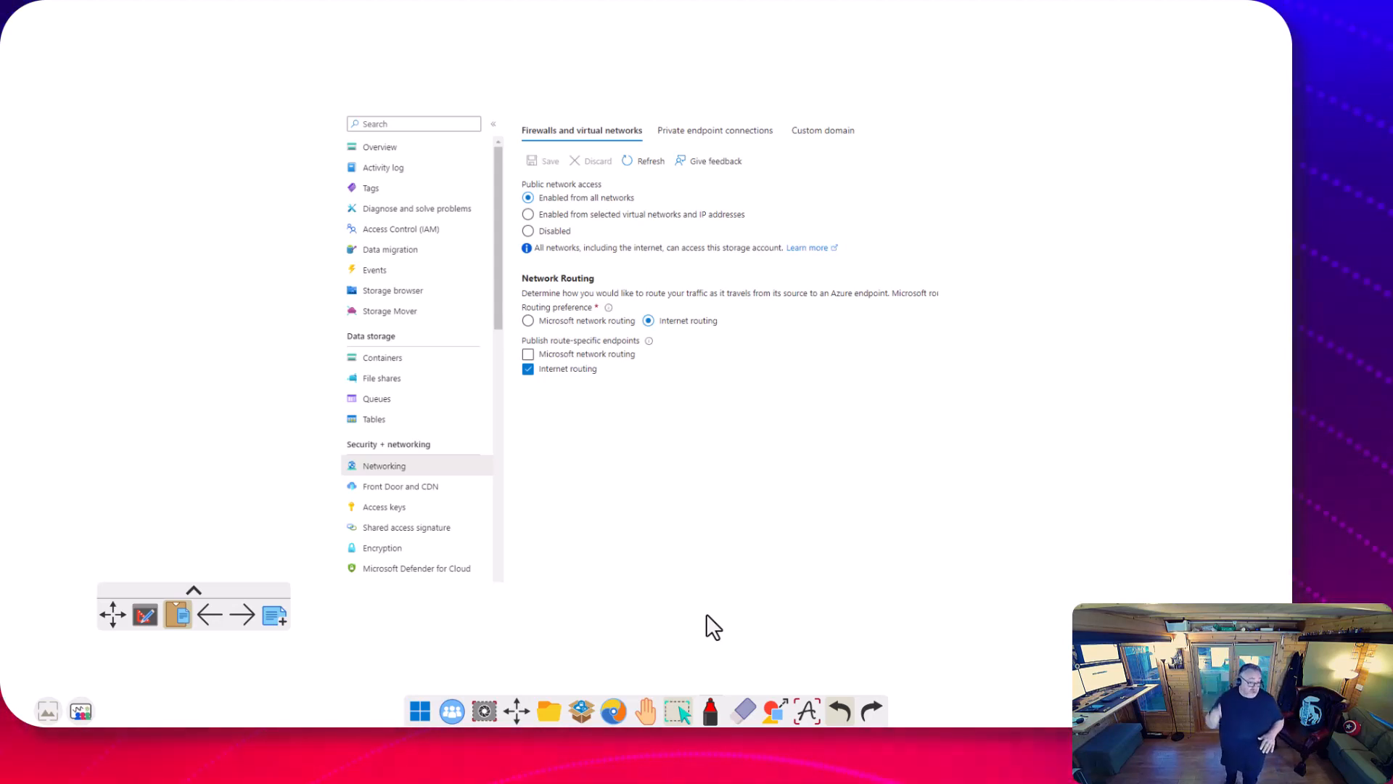
Step: Mark the route-specific endpoints section in red on the storage networking screenshot, with an arrow to Microsoft network routing and an underline under Internet routing
click(711, 711)
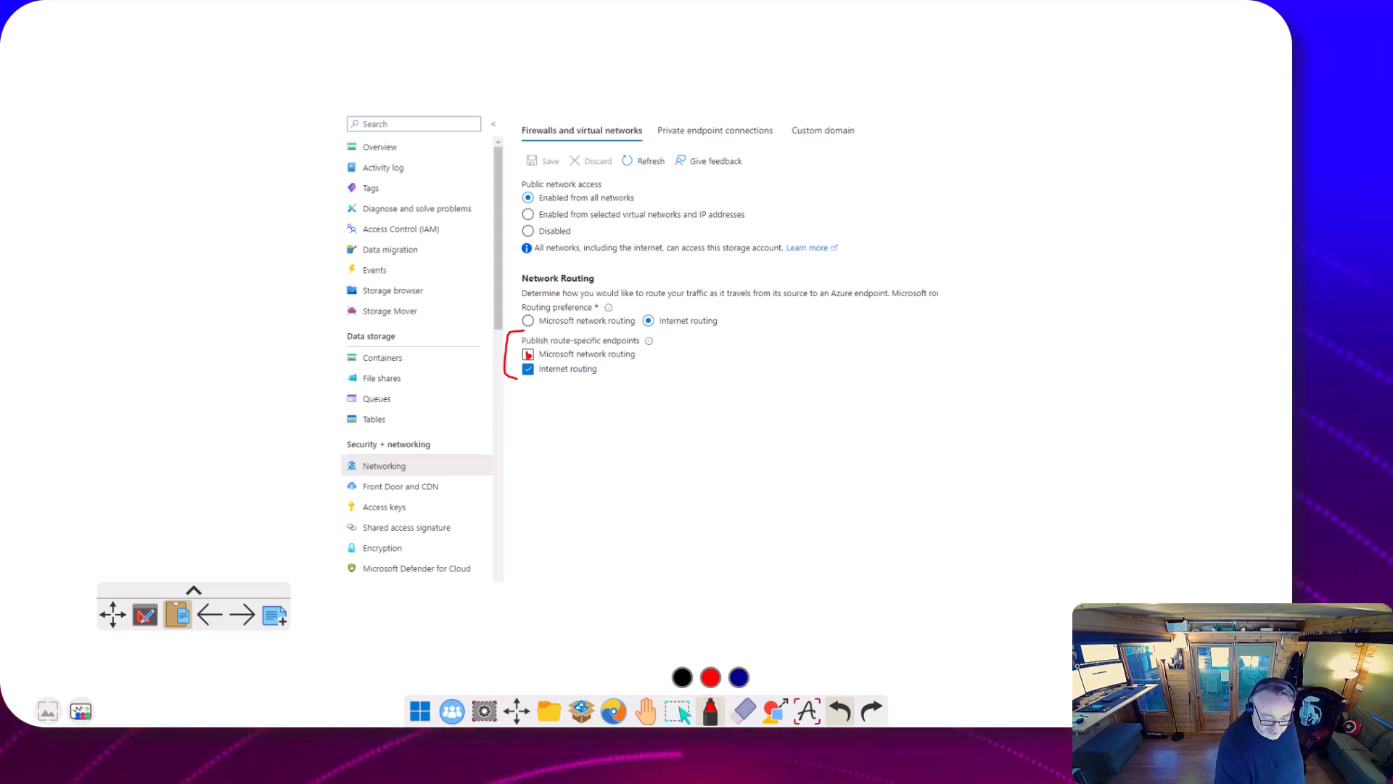
drag(646, 347, 644, 358)
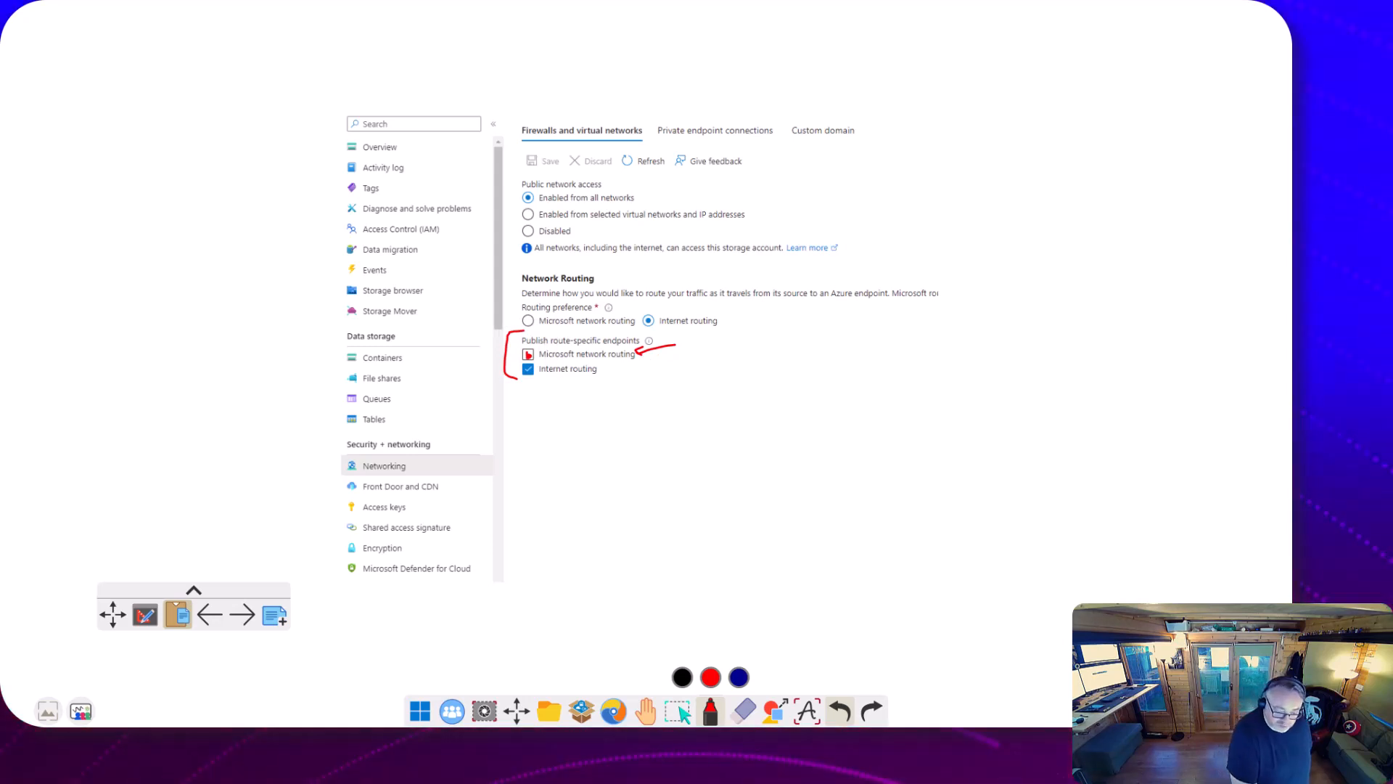
drag(543, 378, 588, 377)
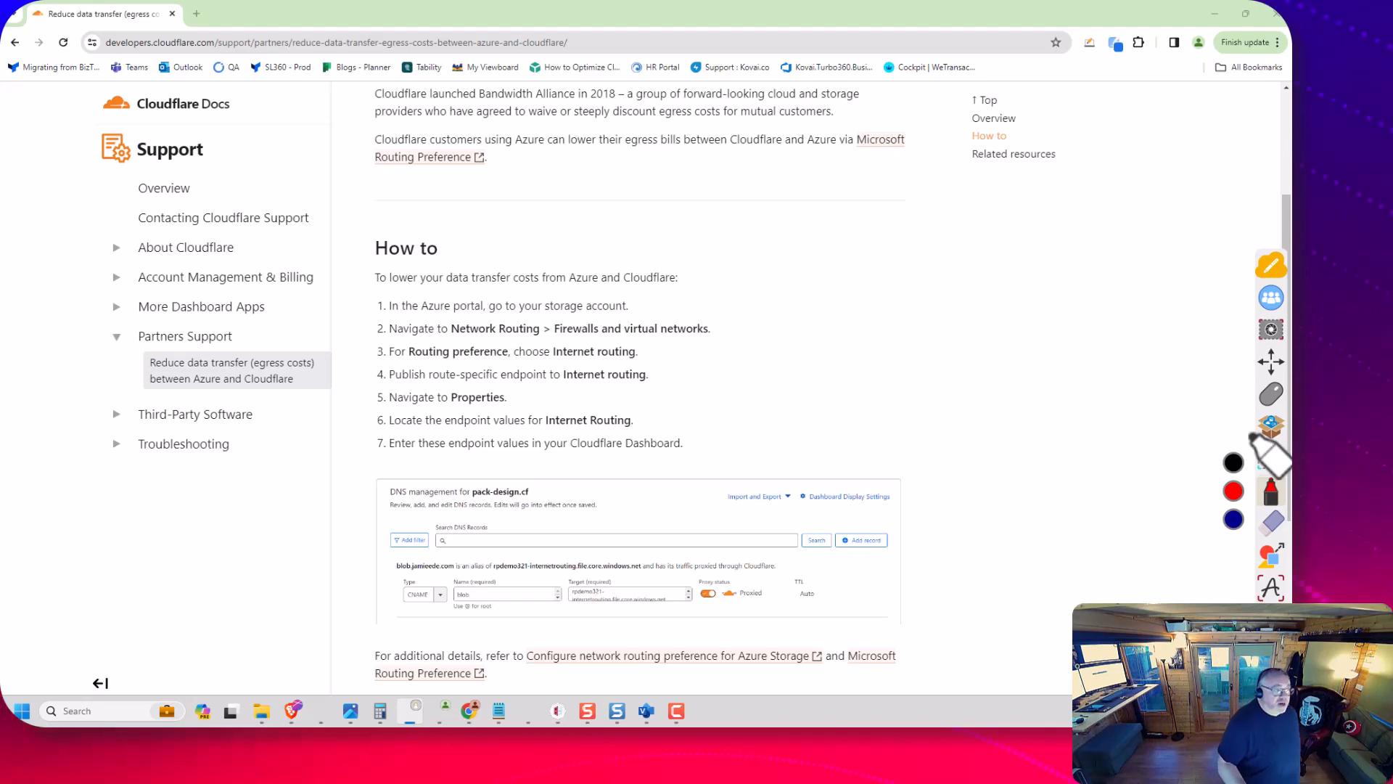
Step: On the Cloudflare Docs page, bracket Partners Support and draw arrows to the egress costs article link and the Internet routing instructions
mouse_move(136, 321)
mouse_down()
mouse_move(98, 328)
mouse_move(122, 396)
mouse_up()
drag(319, 300, 255, 352)
drag(259, 335, 275, 349)
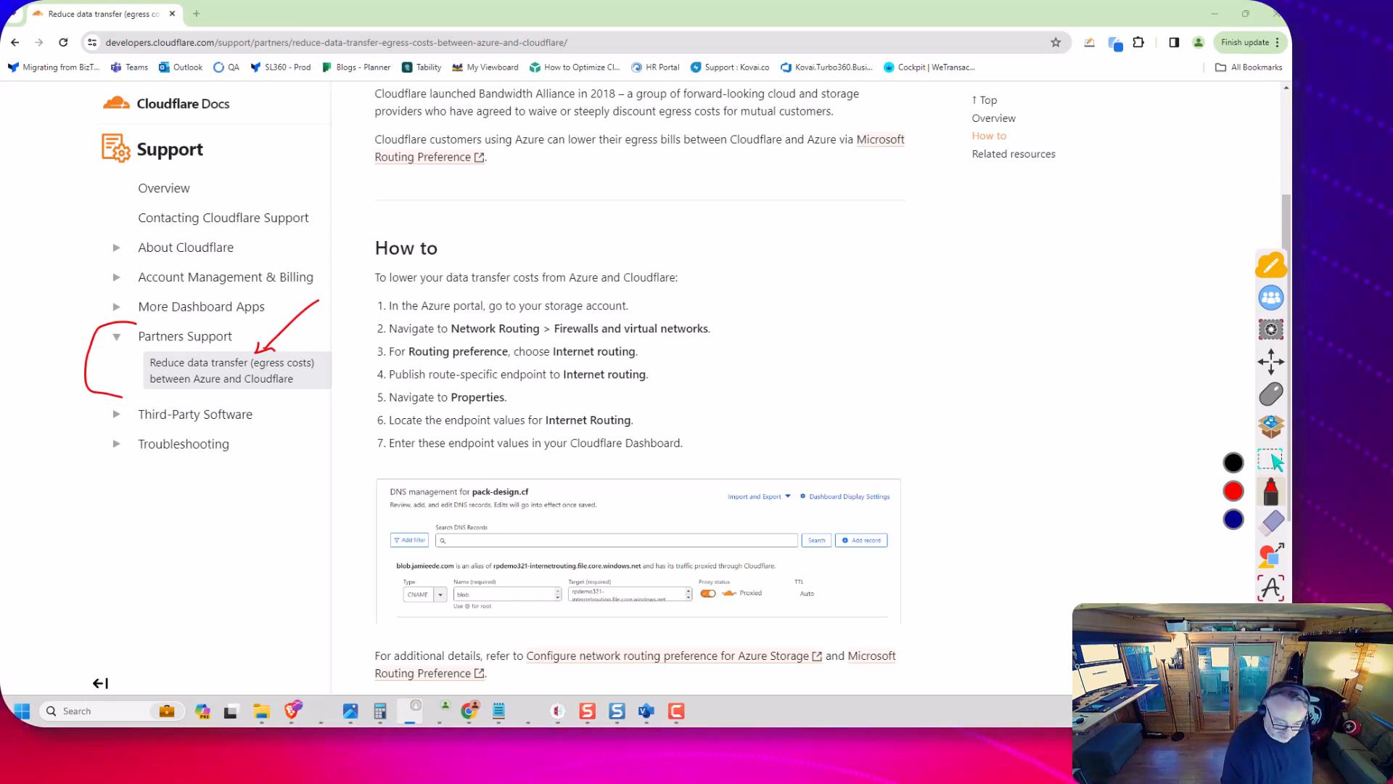
drag(662, 373, 626, 389)
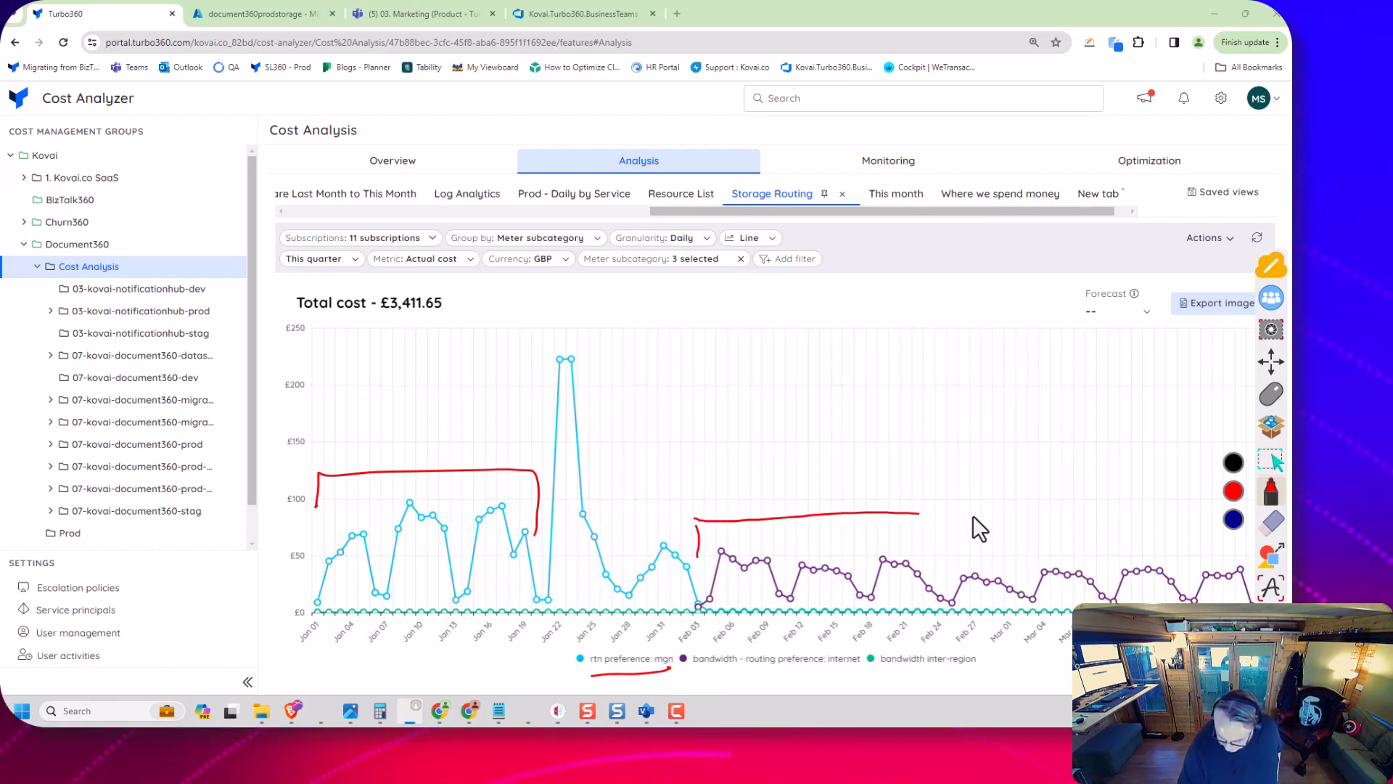
Step: Complete the line above the internet routing costs from February onward, then circle the late-January spike and draw an arrow beside it
drag(1209, 540, 1233, 540)
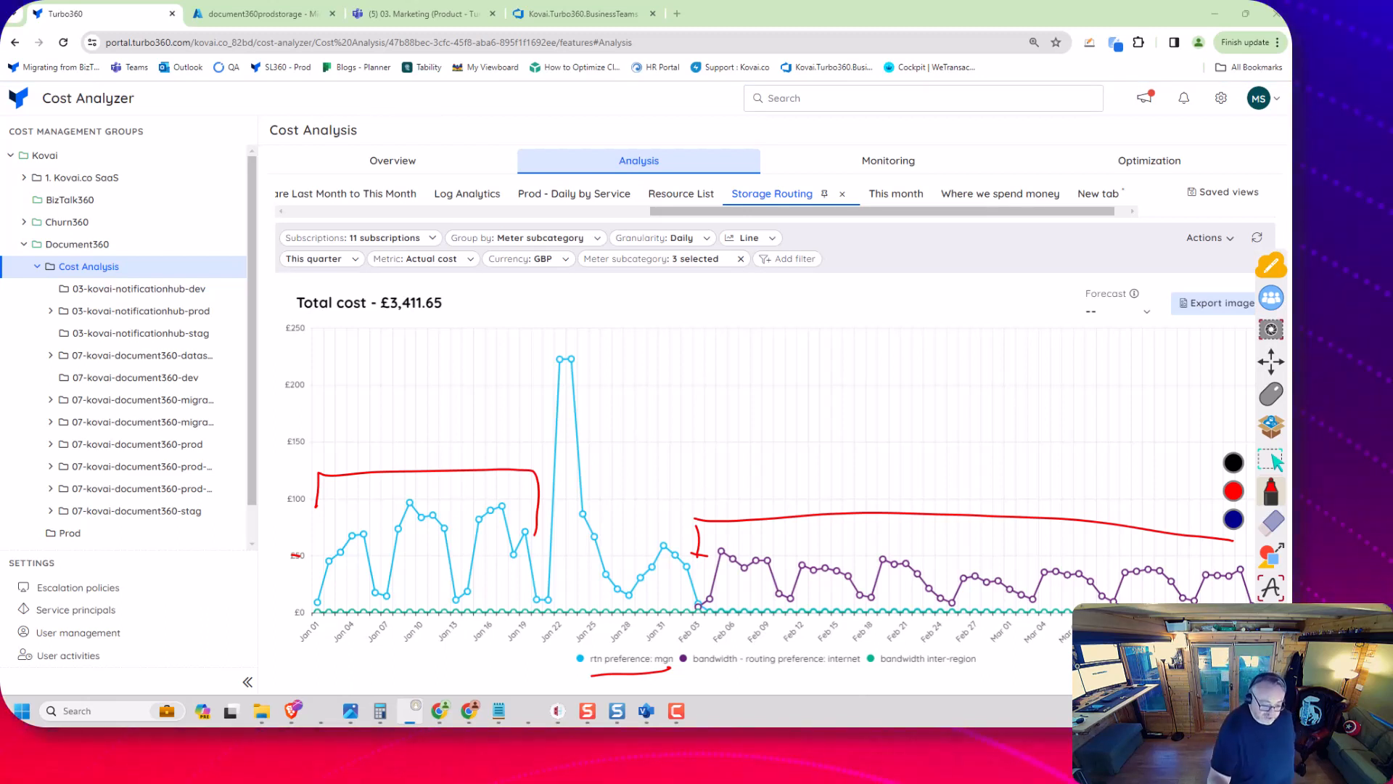
mouse_move(571, 326)
mouse_down()
mouse_move(607, 339)
mouse_move(534, 357)
mouse_move(542, 379)
mouse_up()
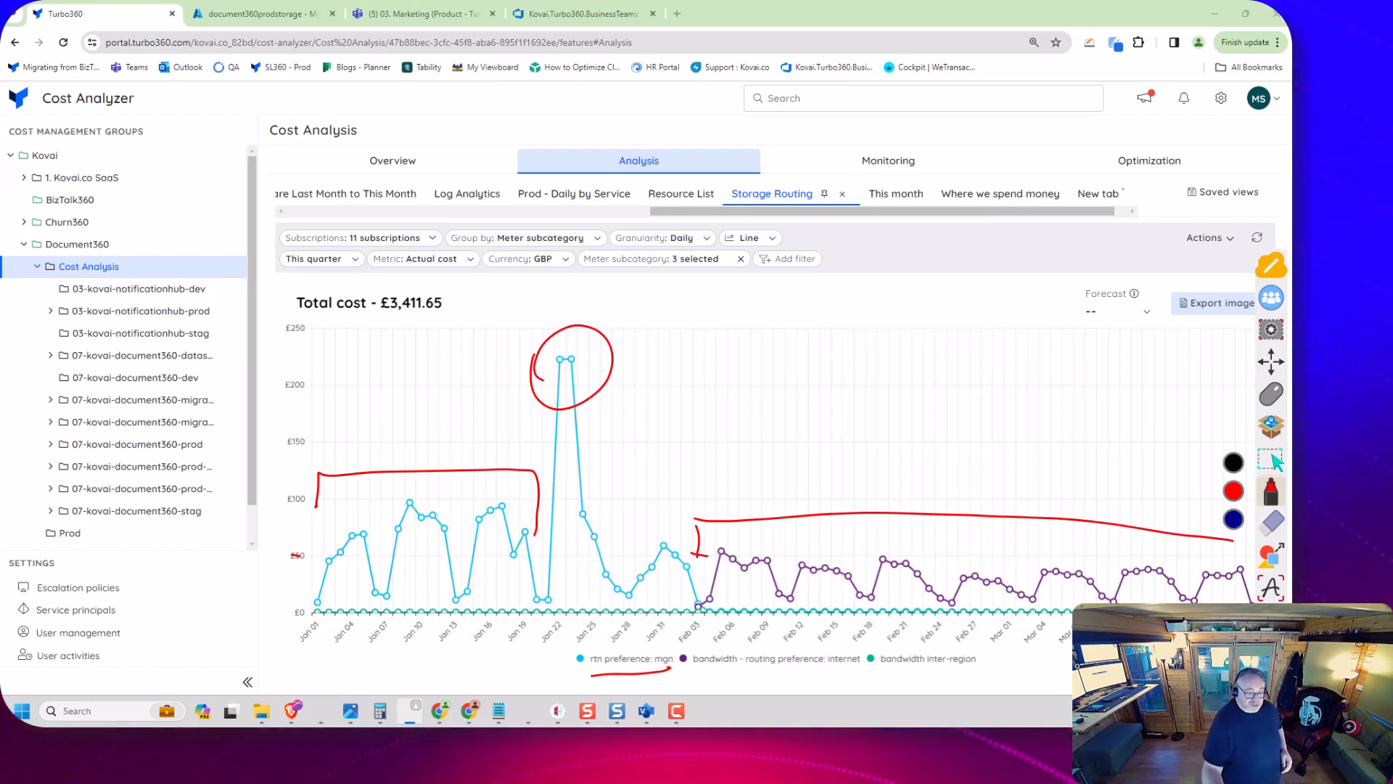
drag(657, 396, 603, 428)
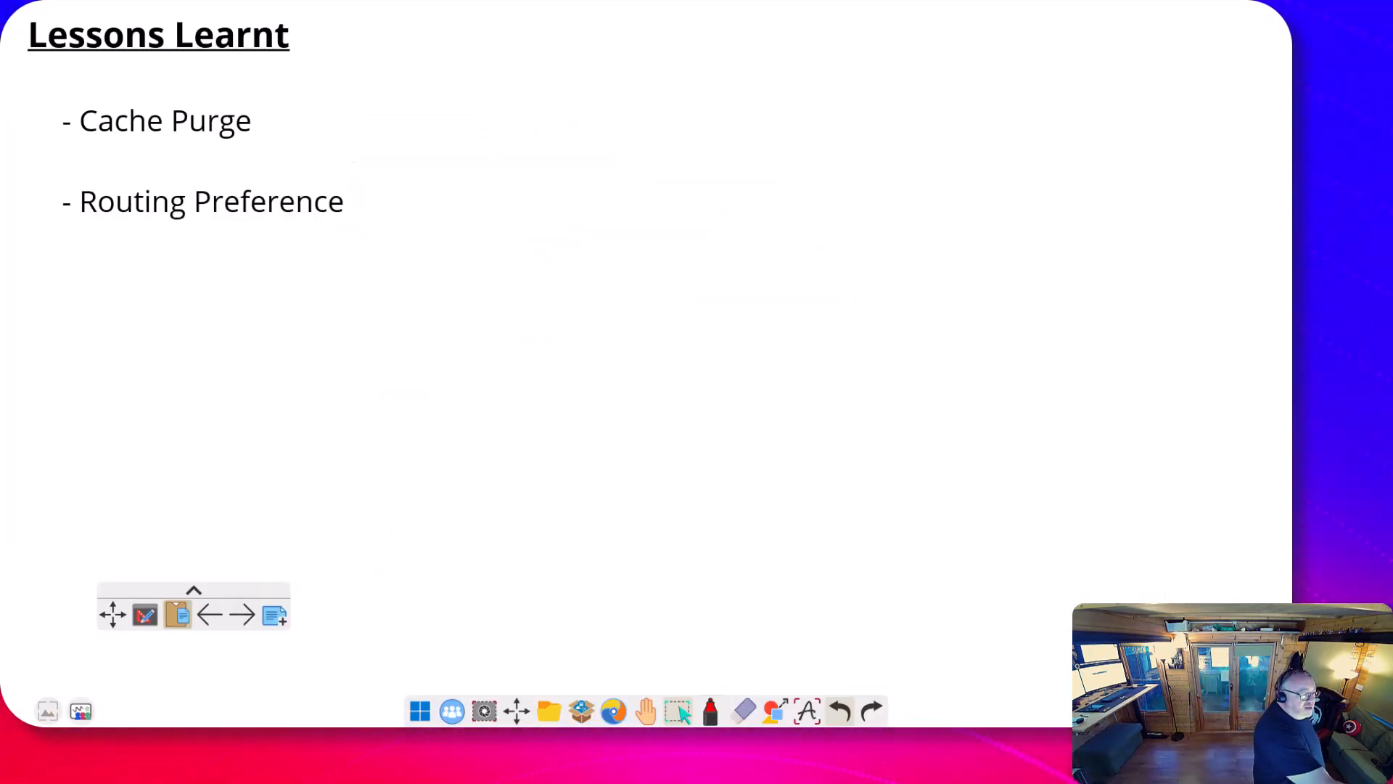
Step: Underline the Routing Preference item in red on the Lessons Learnt page
click(218, 202)
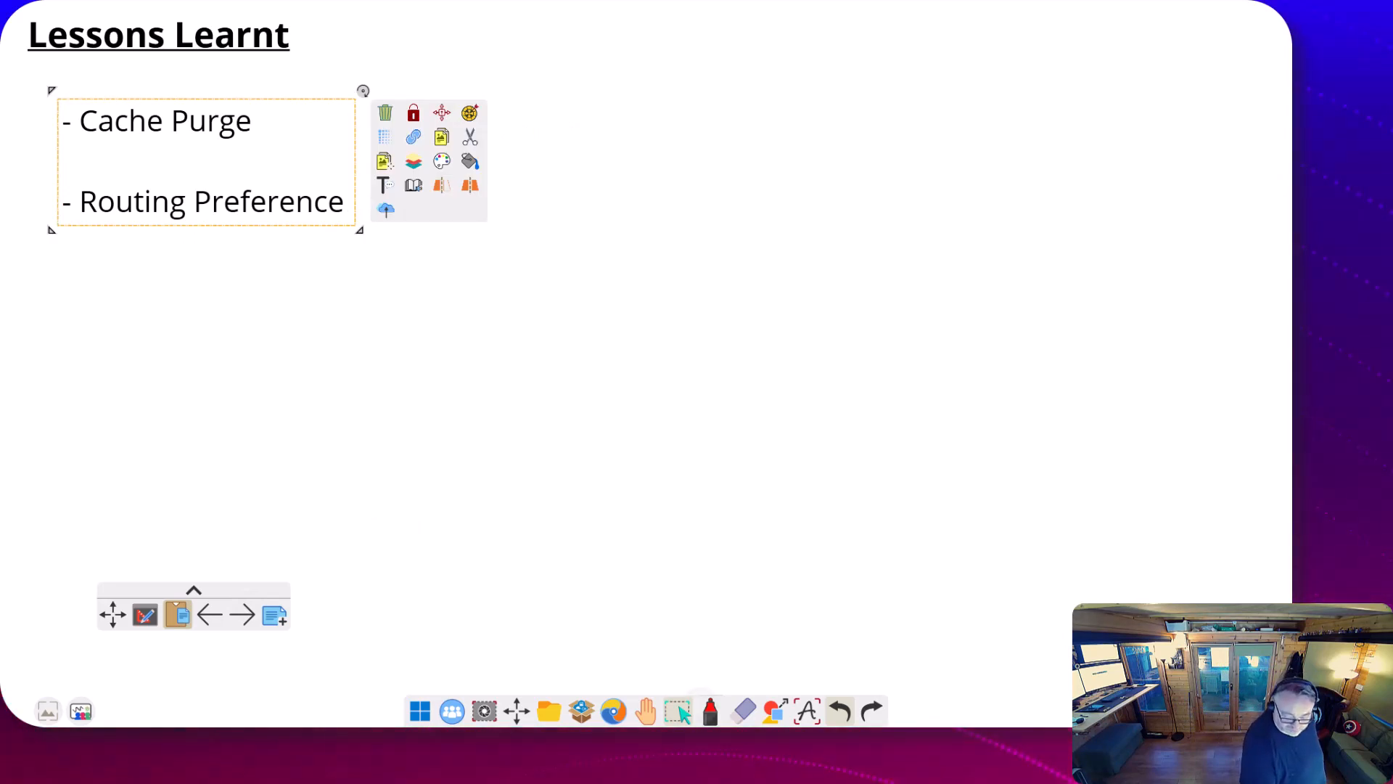
click(710, 711)
drag(166, 228, 268, 230)
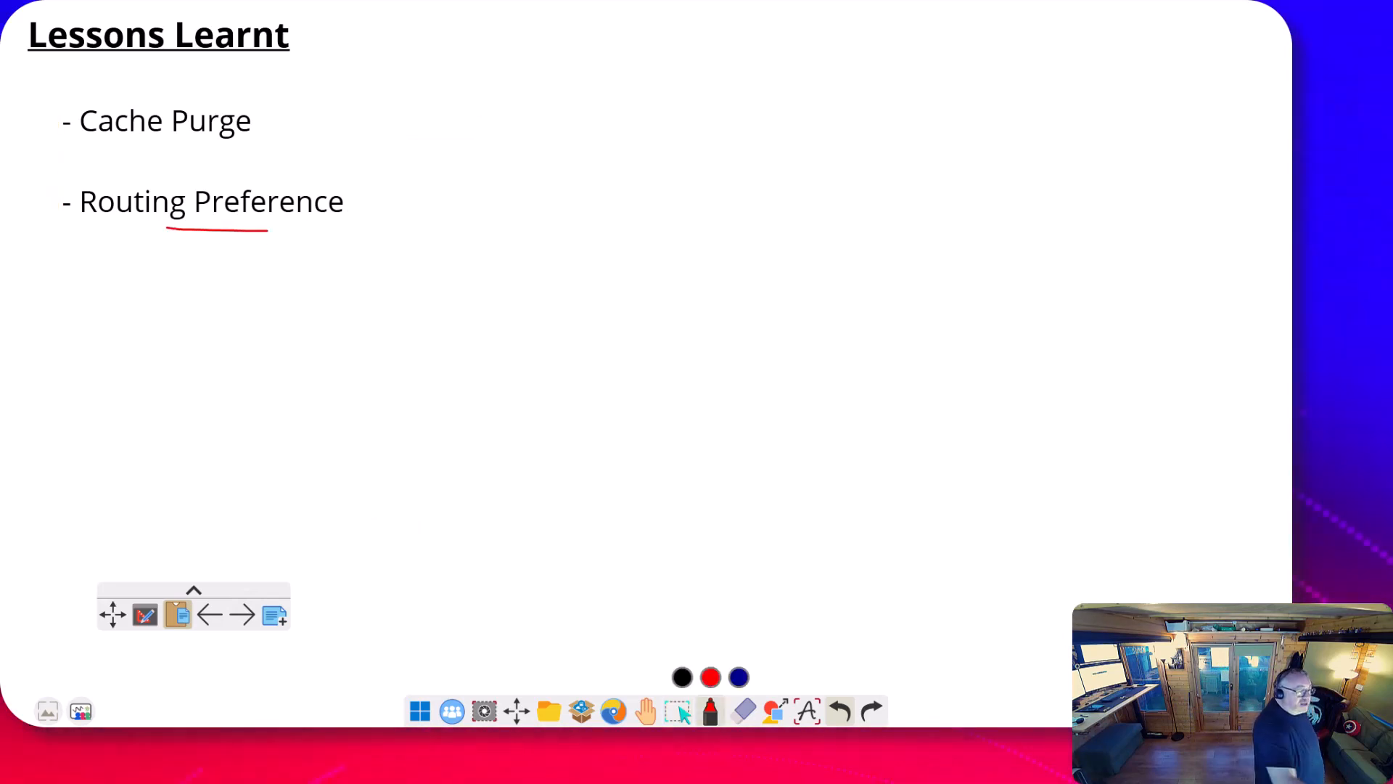